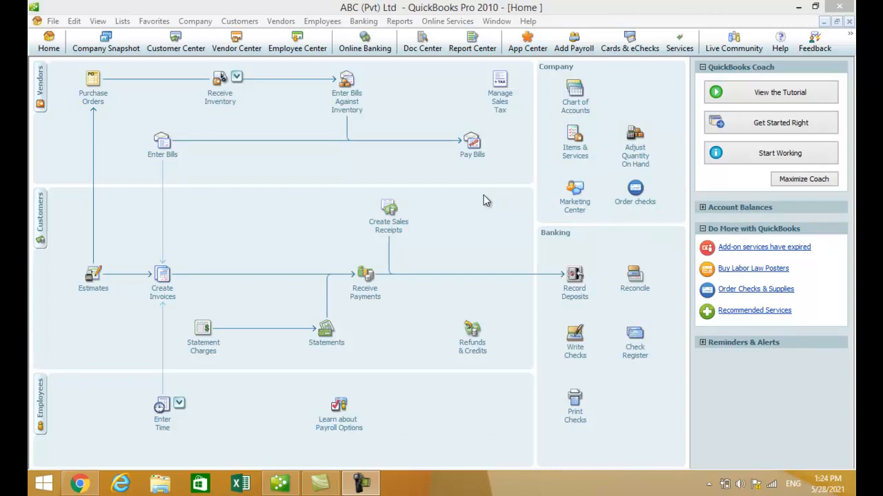
# Open the Items & Services list from the Company section of the home page.
pyautogui.click(573, 143)
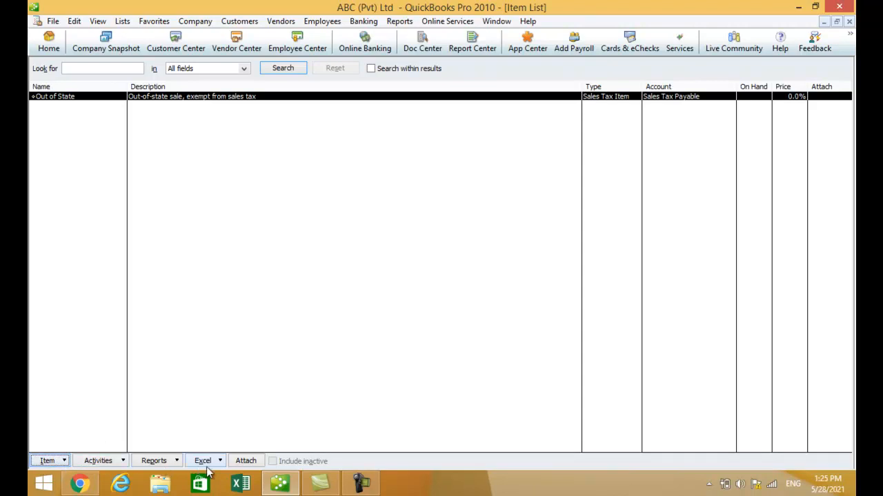
pyautogui.click(47, 461)
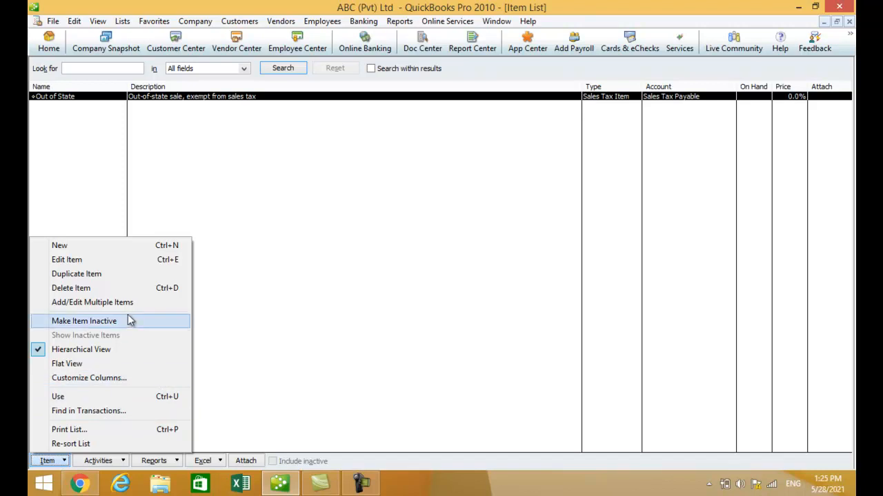
pyautogui.click(144, 248)
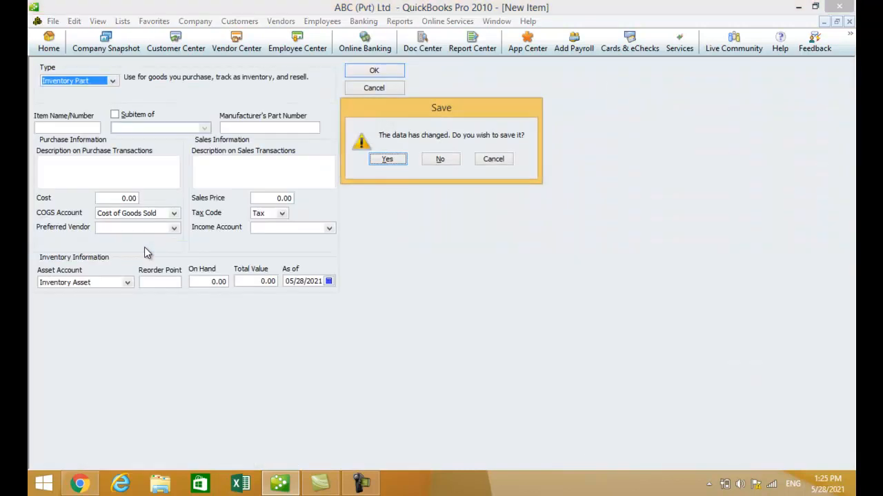
pyautogui.click(453, 160)
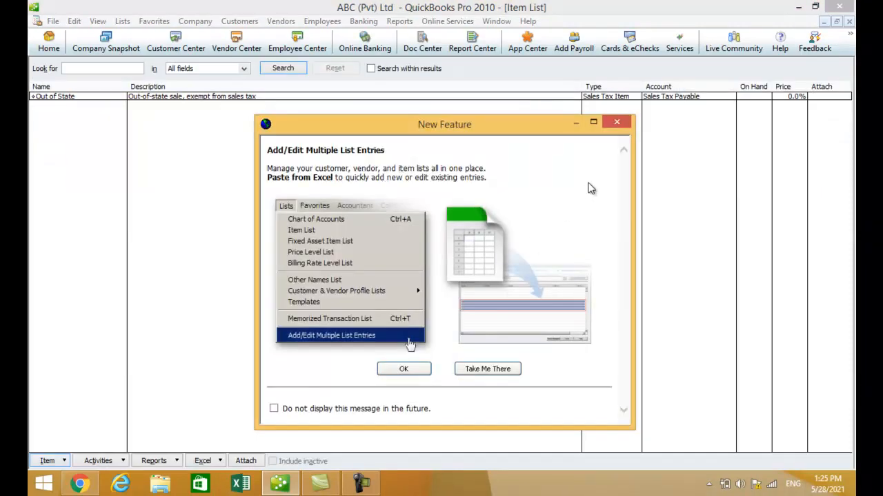
pyautogui.click(616, 122)
# Start a new item in the item list and set its type to Inventory Part.
pyautogui.hotkey('ctrl', 'n')
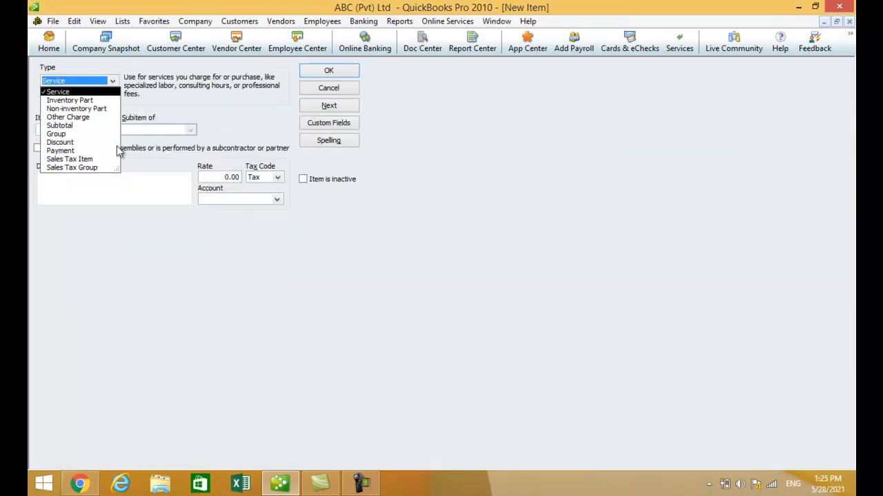
pyautogui.click(815, 8)
pyautogui.click(227, 138)
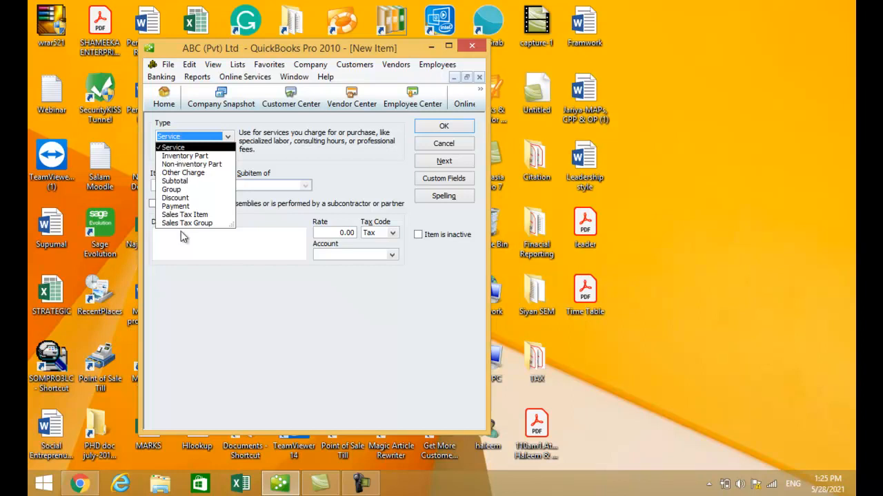
pyautogui.click(185, 156)
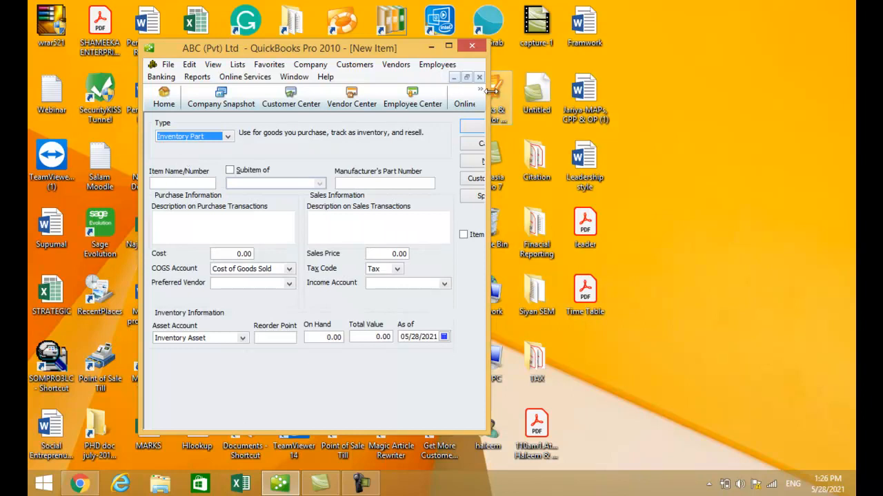
pyautogui.click(446, 46)
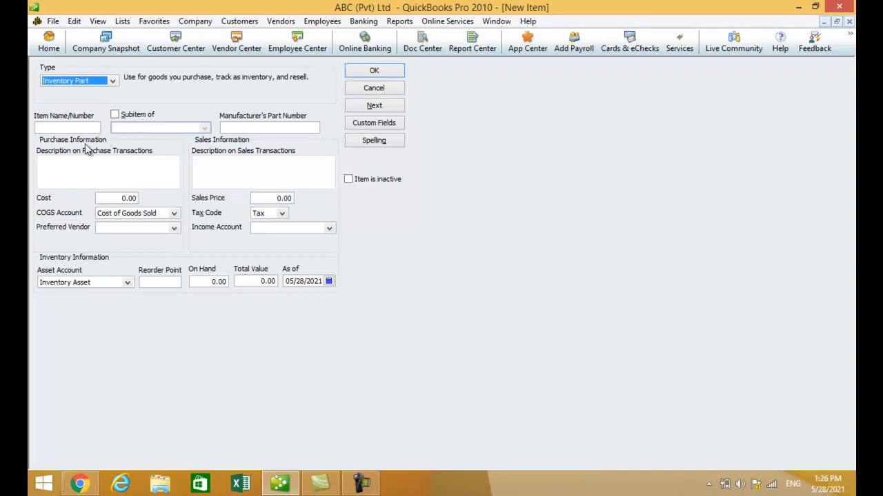
# Name the new item KEYBHP001 and enter BATCH0021 as the manufacturer's part number.
pyautogui.click(46, 127)
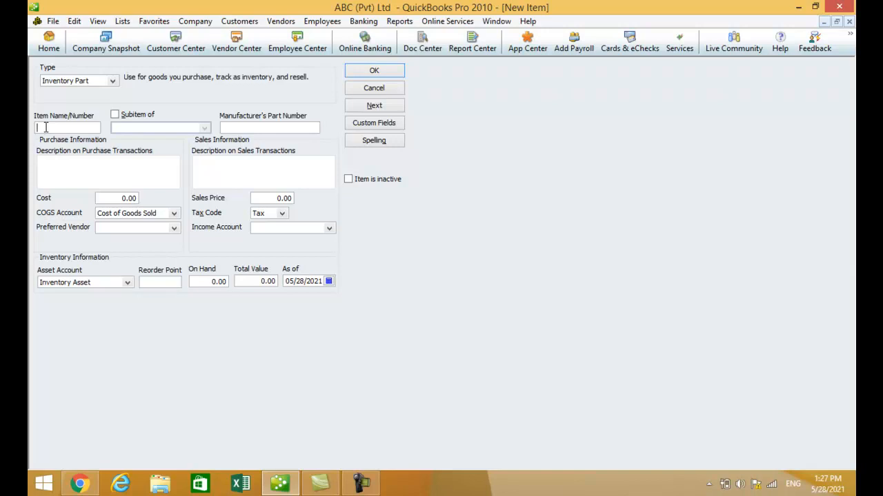
pyautogui.write('KEYB')
pyautogui.write('HP')
pyautogui.write('001')
pyautogui.press('Tab')
pyautogui.click(235, 128)
pyautogui.write('BATCH0021')
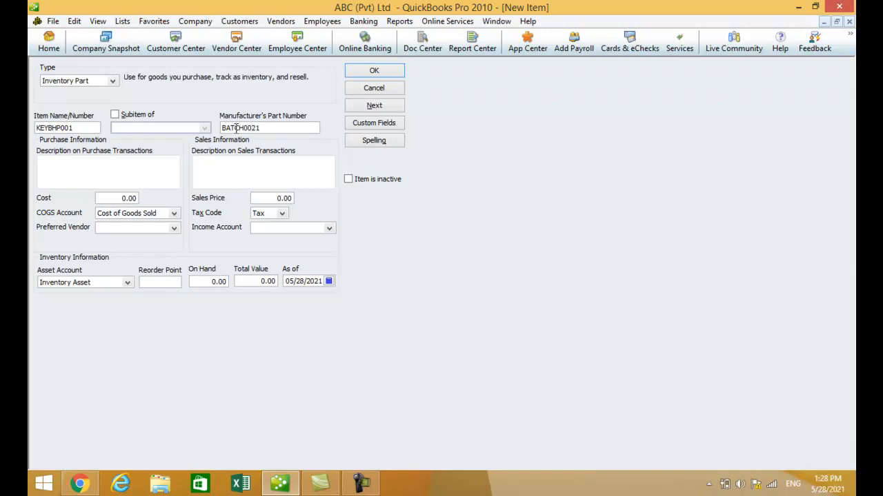
# Enter "Key Board Hp 456" as the item's description on purchase transactions.
pyautogui.press('Tab')
pyautogui.write('Key Board Hp')
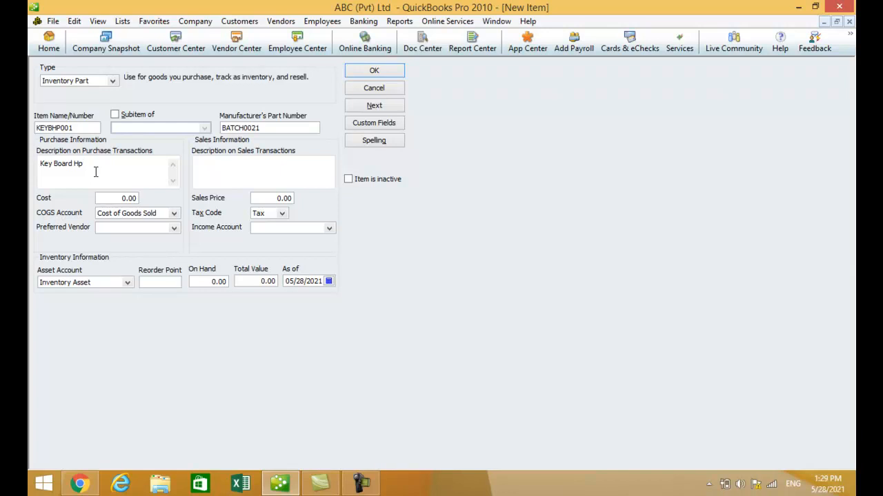
pyautogui.write('456')
pyautogui.press('Tab')
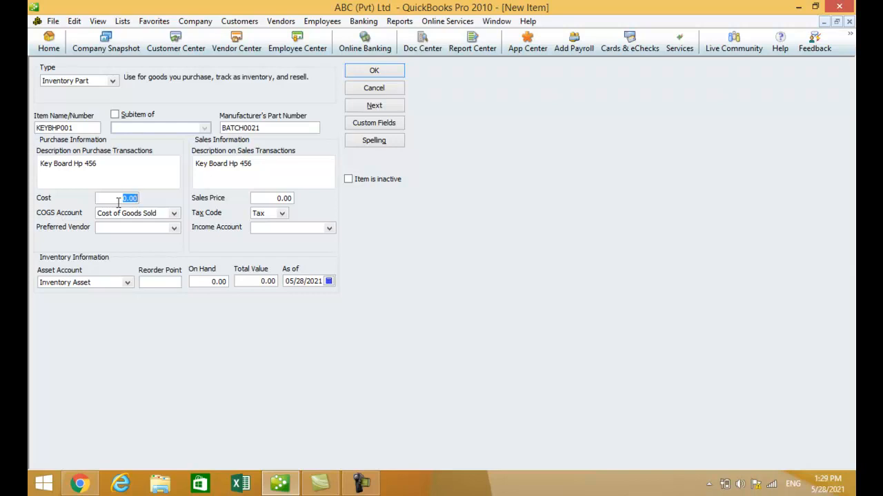
# Set the item's cost to 450 and its sales price to 550.
pyautogui.write('450')
pyautogui.press('Tab')
pyautogui.press('Tab')
pyautogui.press('Tab')
pyautogui.press('Tab')
pyautogui.write('550')
pyautogui.press('Tab')
# Choose the taxable sales code Tax for the item and assign Sales as its income account.
pyautogui.click(282, 214)
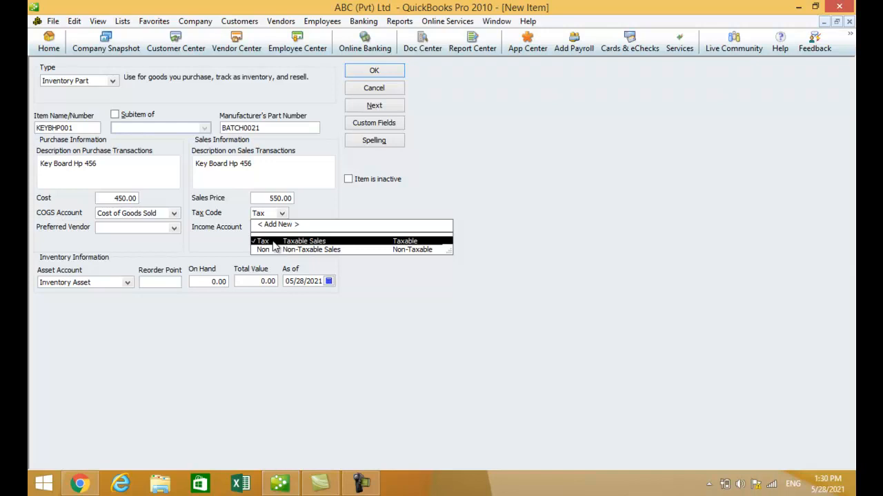
pyautogui.click(273, 241)
pyautogui.click(271, 228)
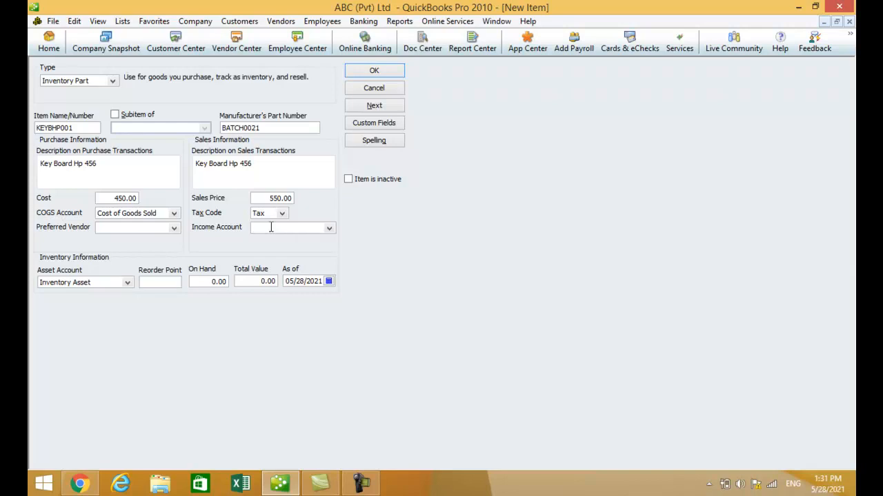
pyautogui.write('Sales')
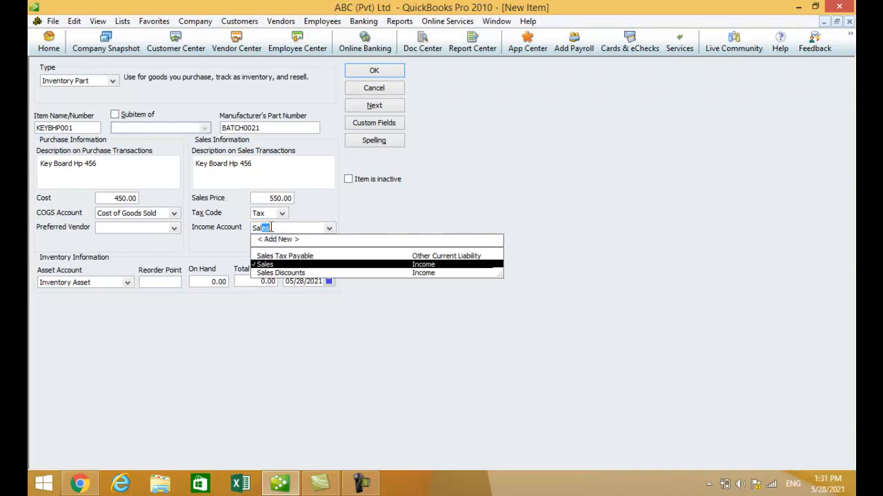
pyautogui.press('Tab')
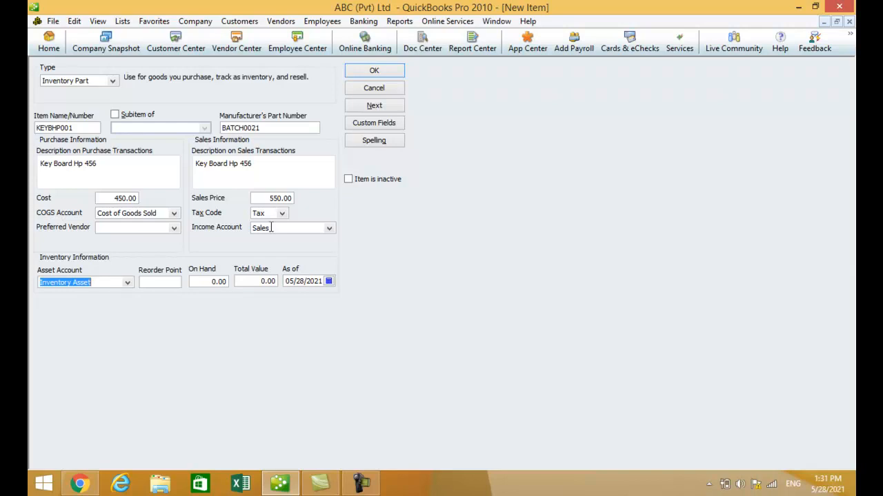
# Set the reorder point to 50, the quantity on hand to 80 and the as-of date to 05/01/2021, and save the item.
pyautogui.click(150, 283)
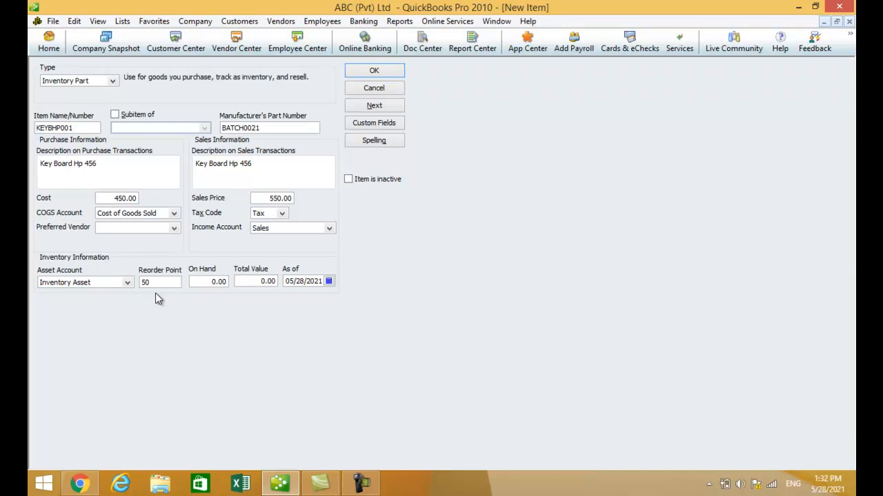
pyautogui.press('Tab')
pyautogui.write('80')
pyautogui.press('Tab')
pyautogui.click(329, 282)
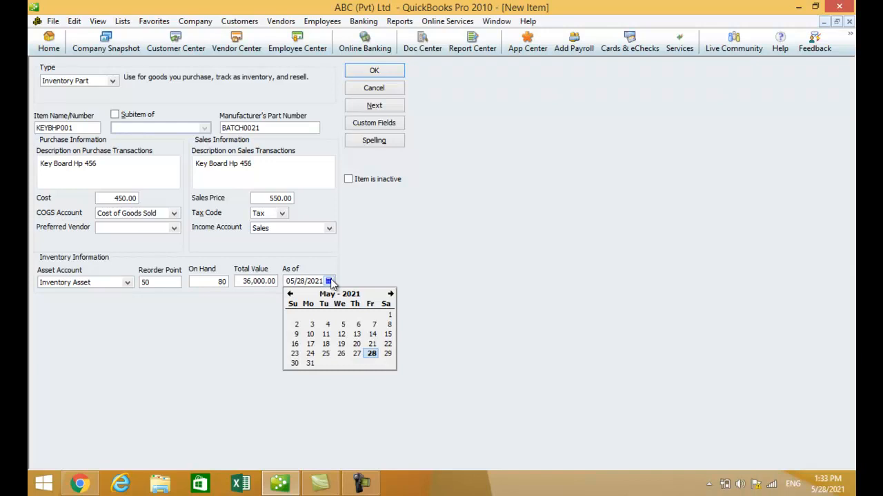
pyautogui.click(387, 316)
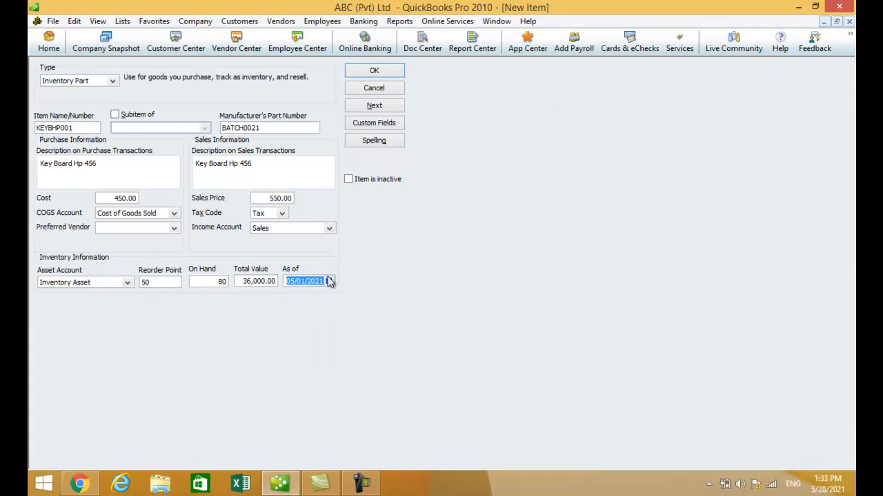
pyautogui.click(373, 73)
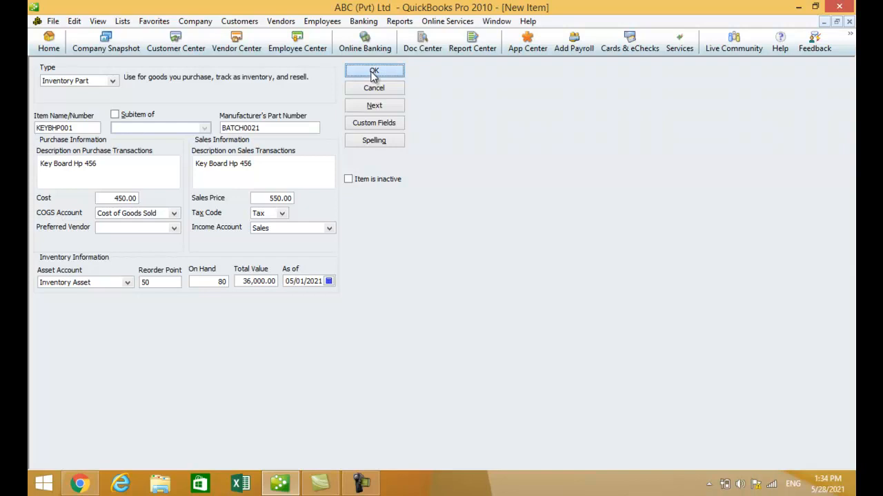
pyautogui.click(373, 74)
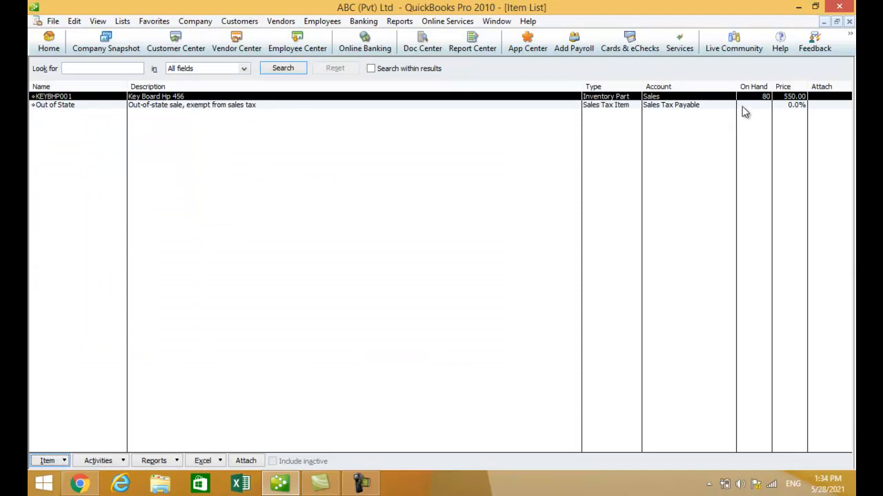
pyautogui.click(360, 483)
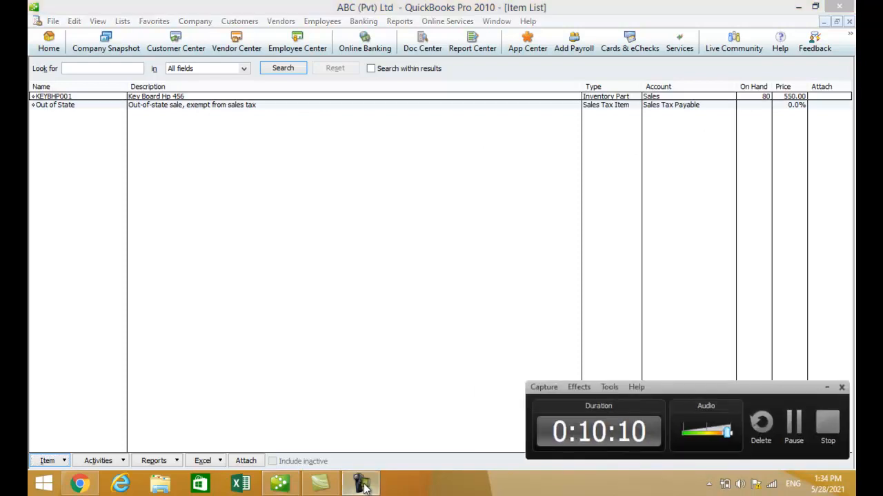